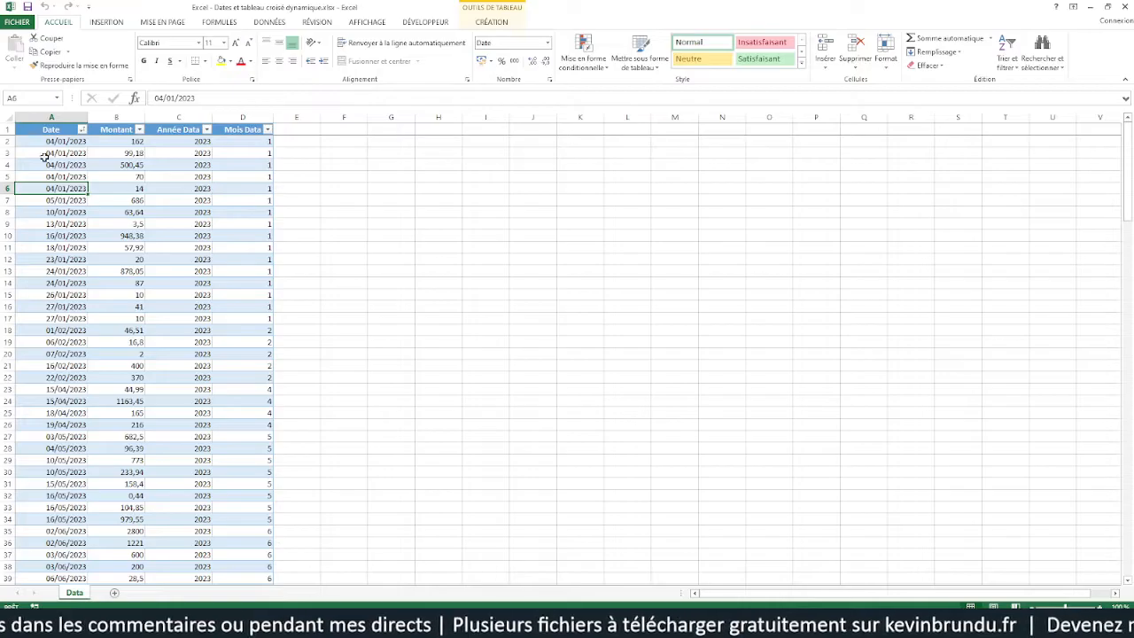
# Step: Examine the source table's Date, Montant, Année Data and Mois Data columns, including the year formula in C2
pyautogui.click(34, 152)
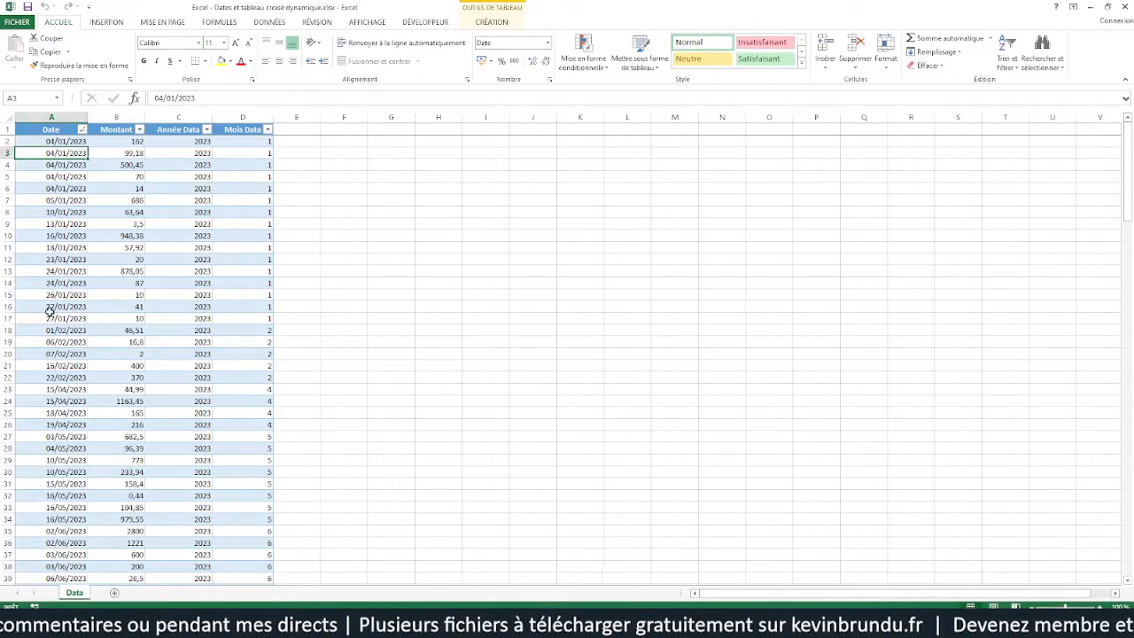
pyautogui.click(41, 215)
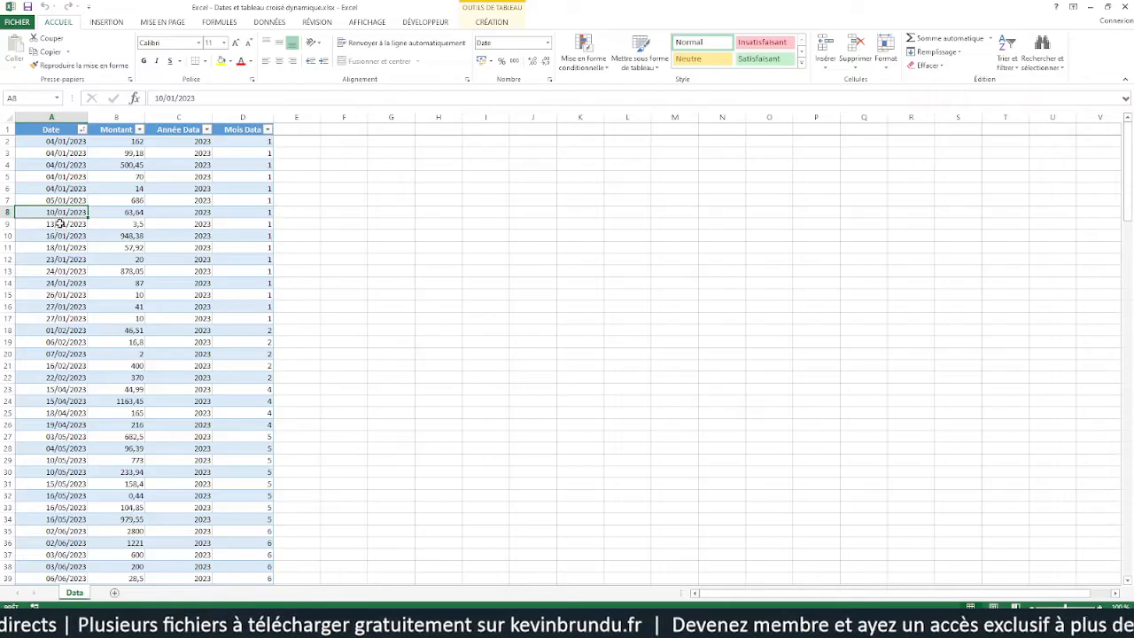
pyautogui.click(31, 130)
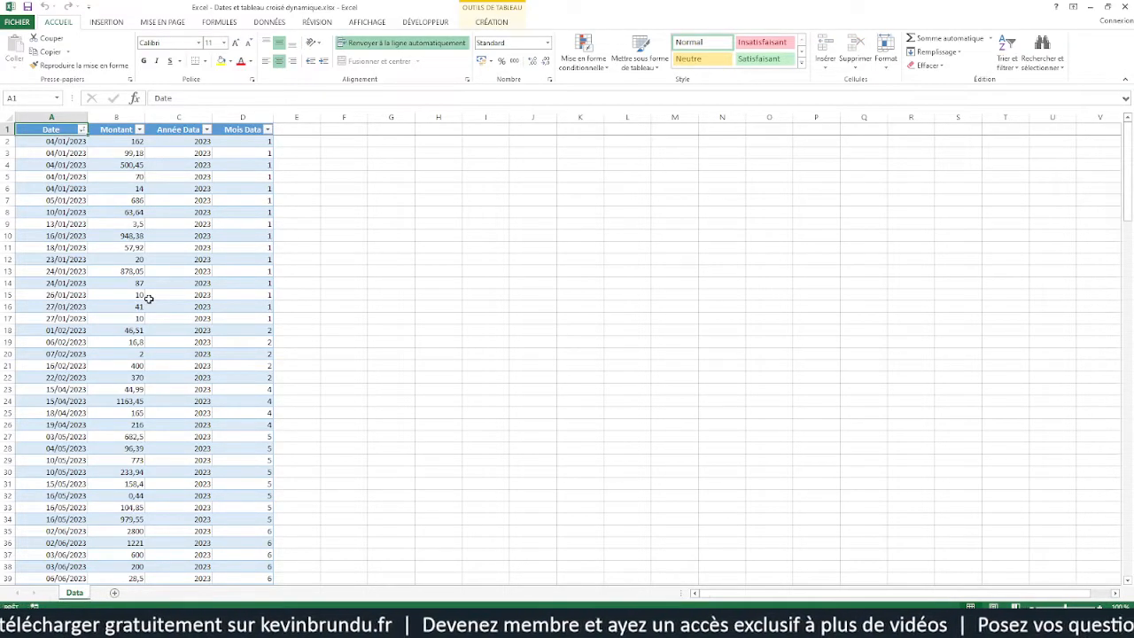
pyautogui.press('Down')
pyautogui.press('Right')
pyautogui.press('Up')
pyautogui.press('Down')
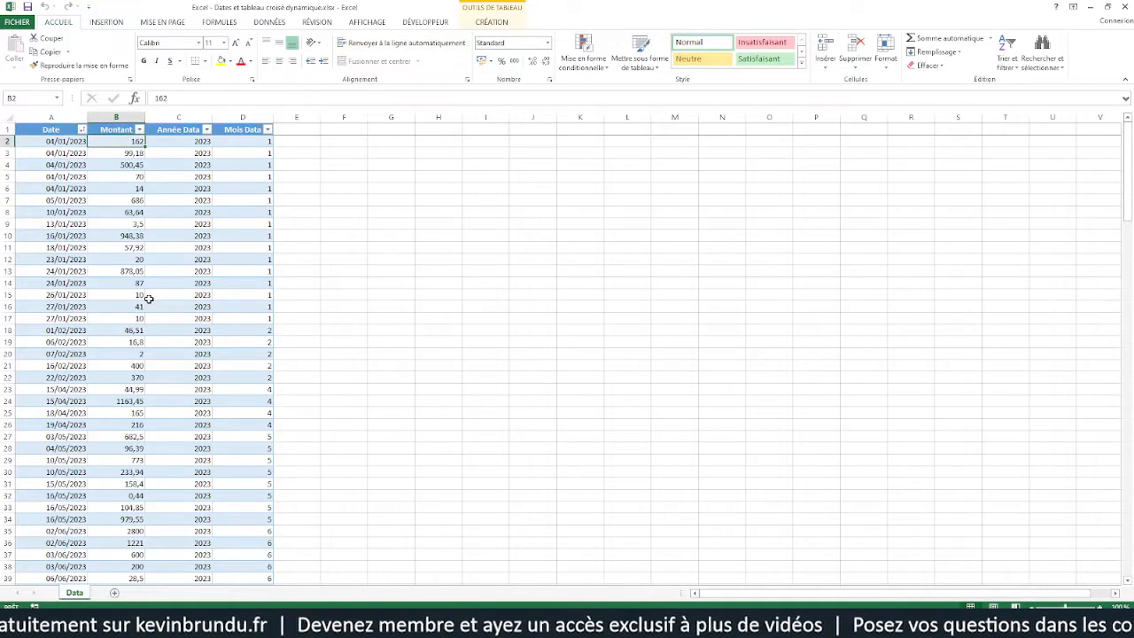
pyautogui.press('Right')
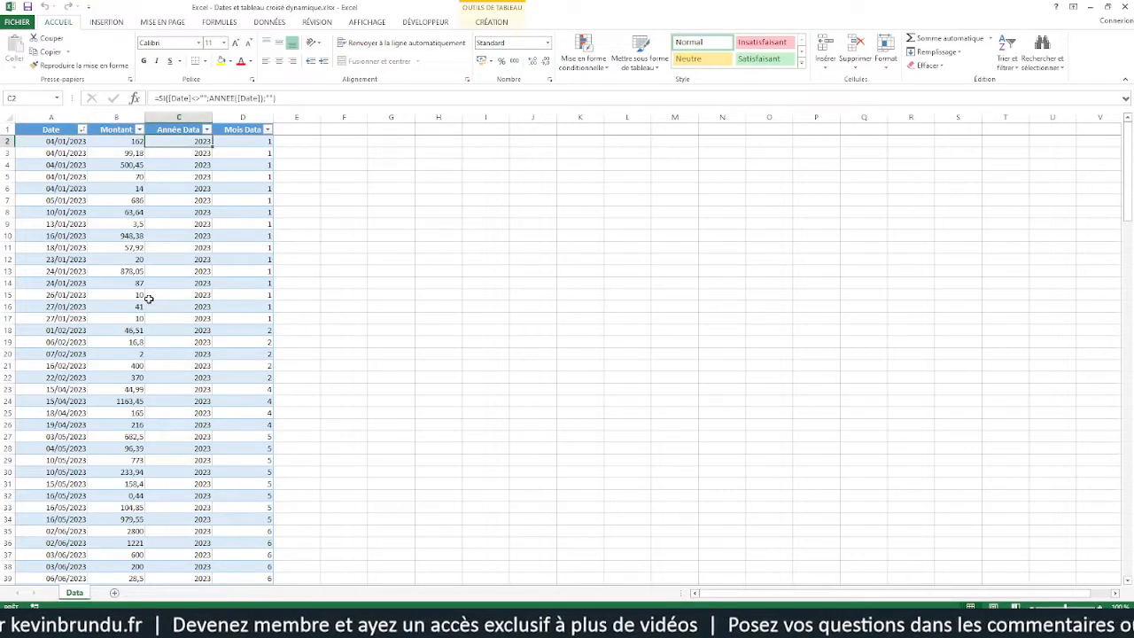
pyautogui.press('Up')
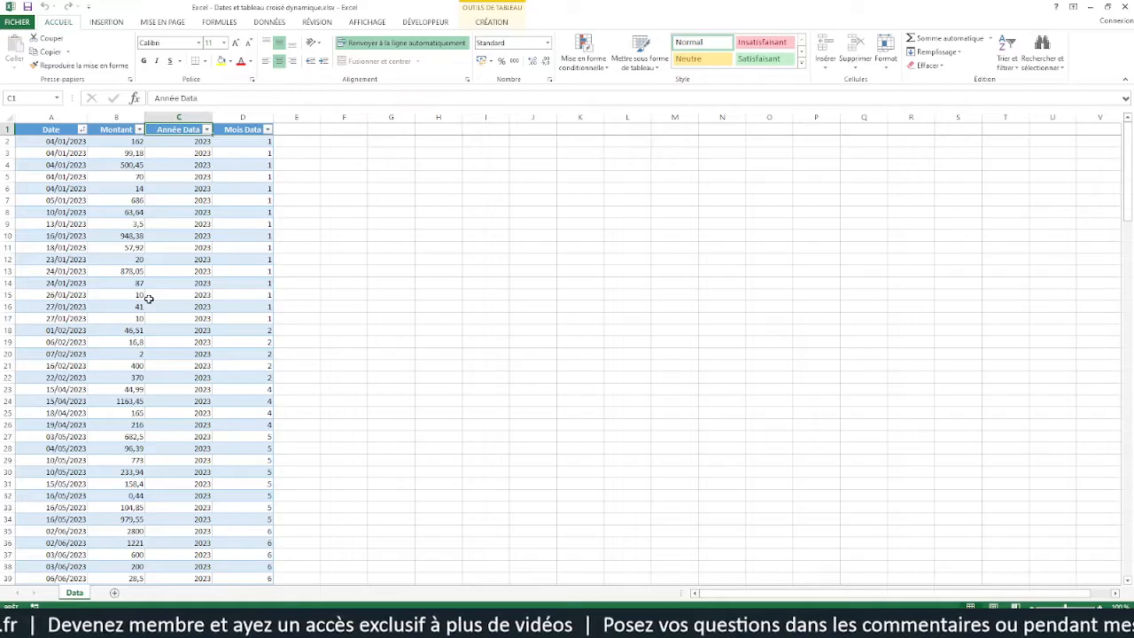
pyautogui.press('Right')
pyautogui.press('Down')
pyautogui.press('Left')
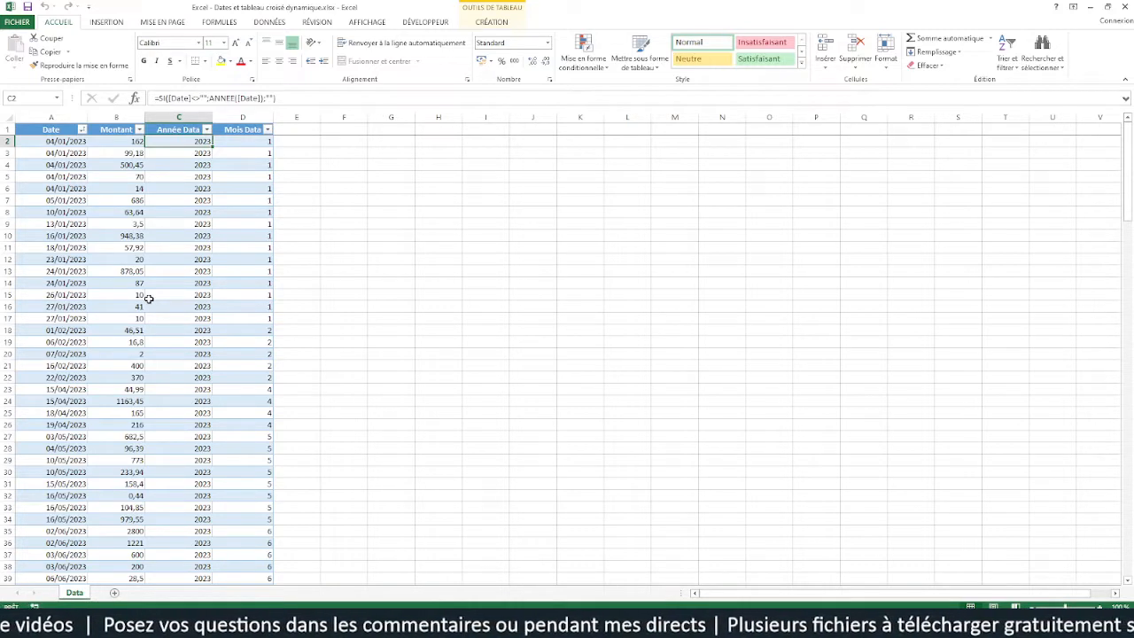
pyautogui.press('Up')
pyautogui.press('Left')
pyautogui.press('Left')
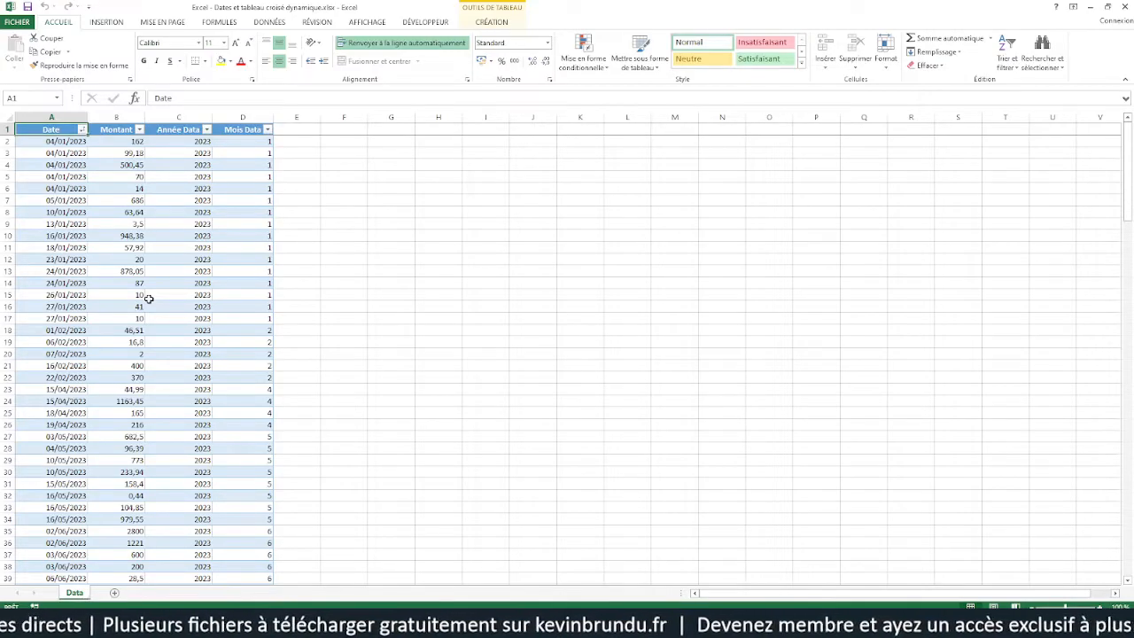
pyautogui.press('Right')
pyautogui.press('Right')
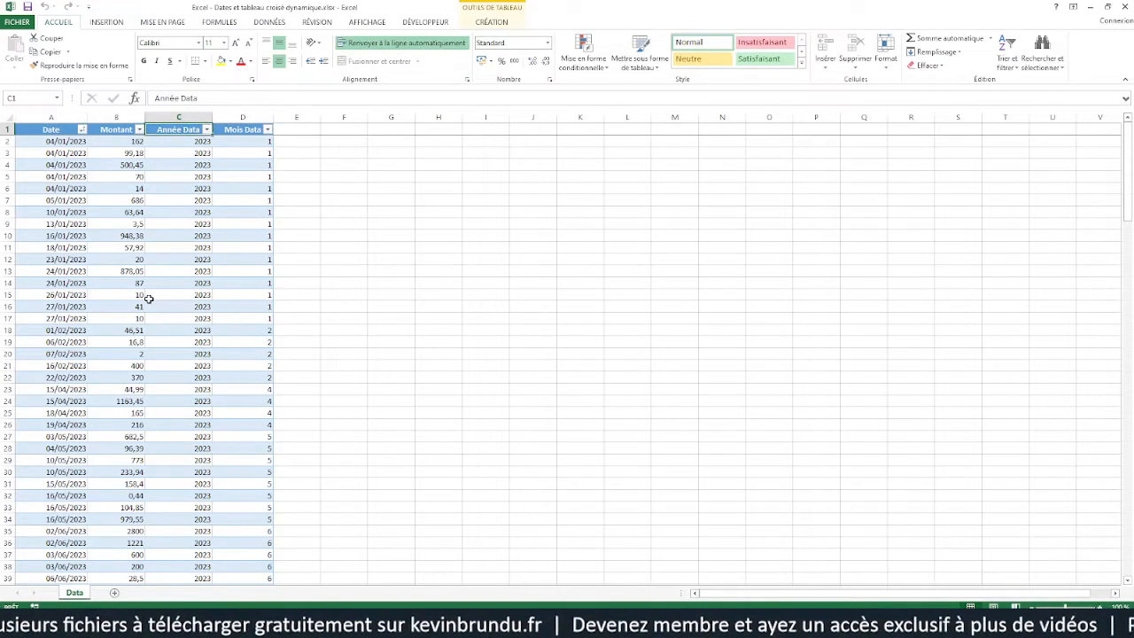
# Step: Create a pivot table on a new worksheet from the whole data table, with Date in the rows and the sum of Montant as values
pyautogui.press('Left')
pyautogui.press('Left')
pyautogui.hotkey('ctrl', 'shift', 'Right')
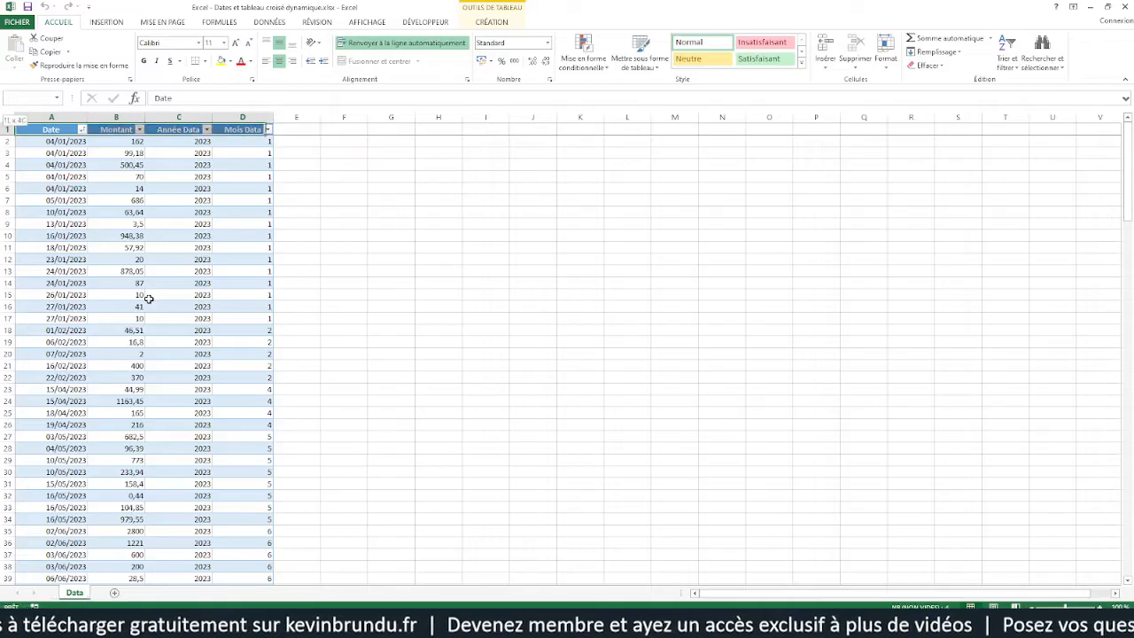
pyautogui.hotkey('ctrl', 'shift', 'Down')
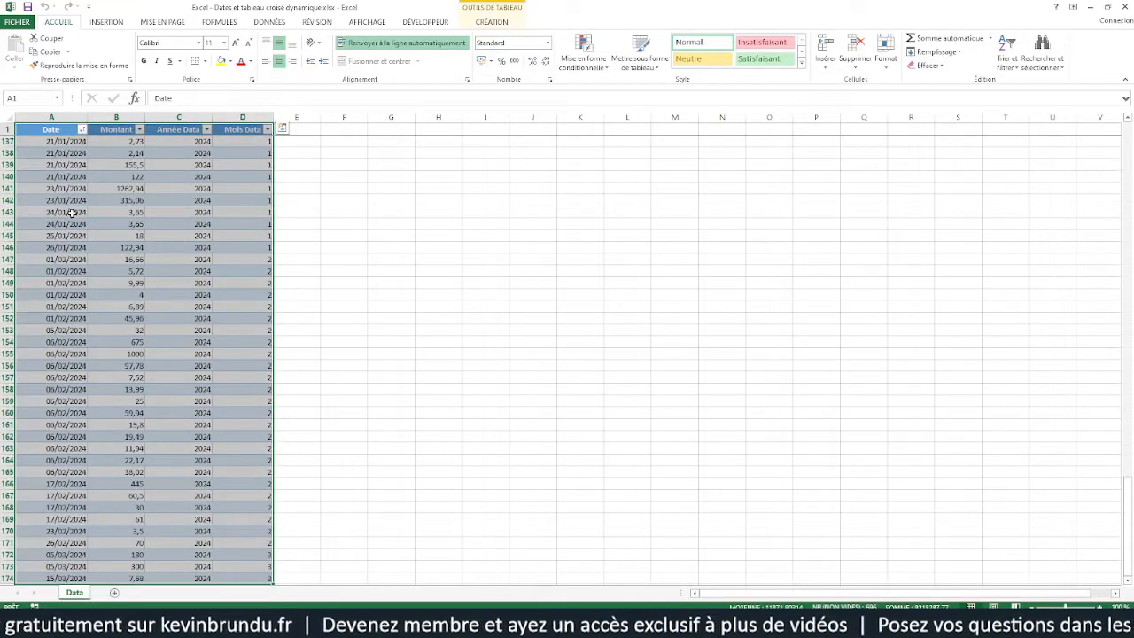
pyautogui.click(106, 22)
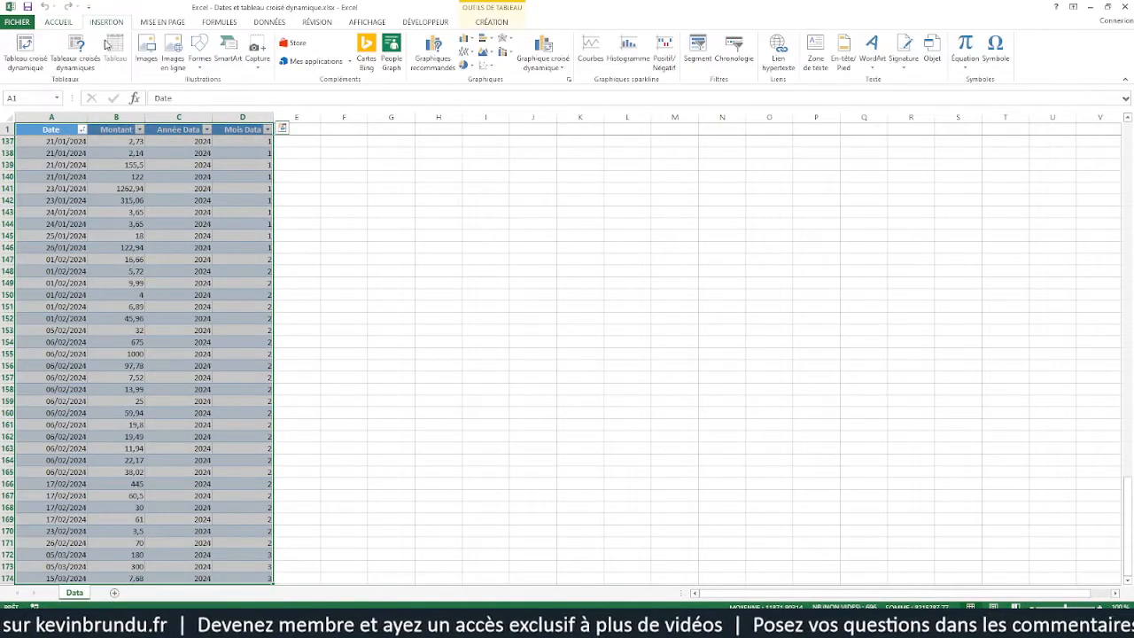
pyautogui.click(24, 53)
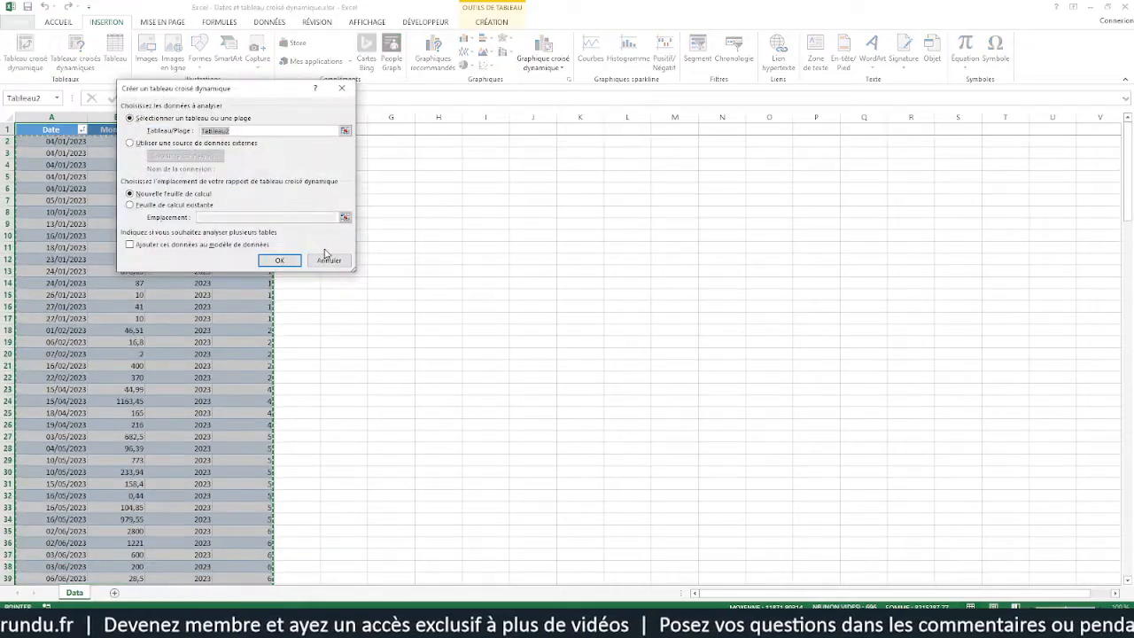
pyautogui.click(279, 260)
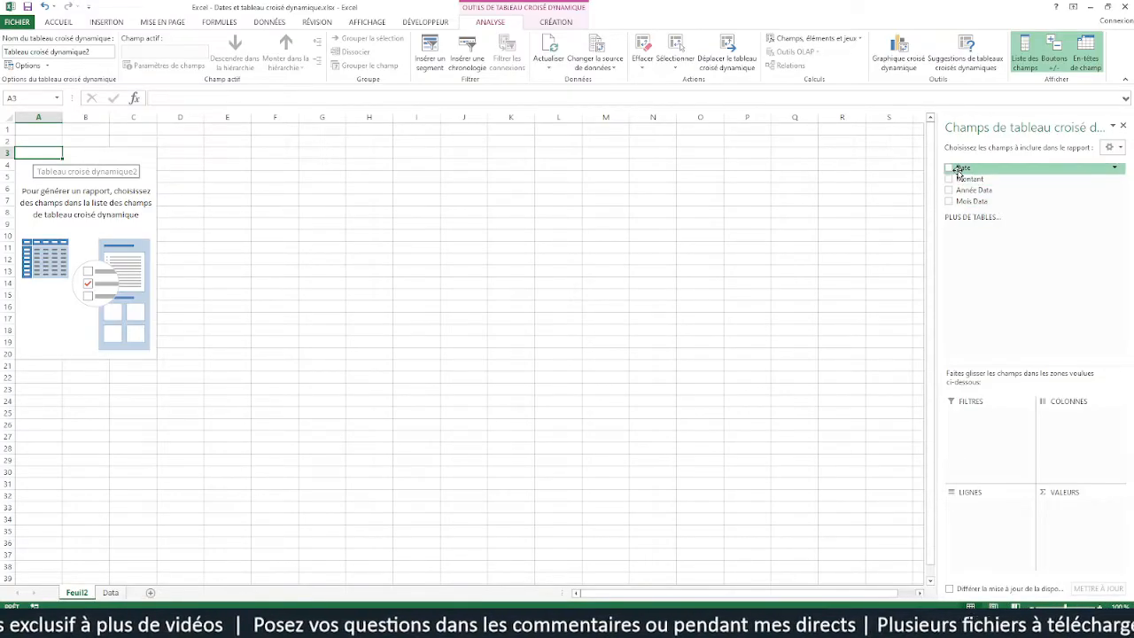
pyautogui.moveTo(960, 168); pyautogui.dragTo(976, 509)
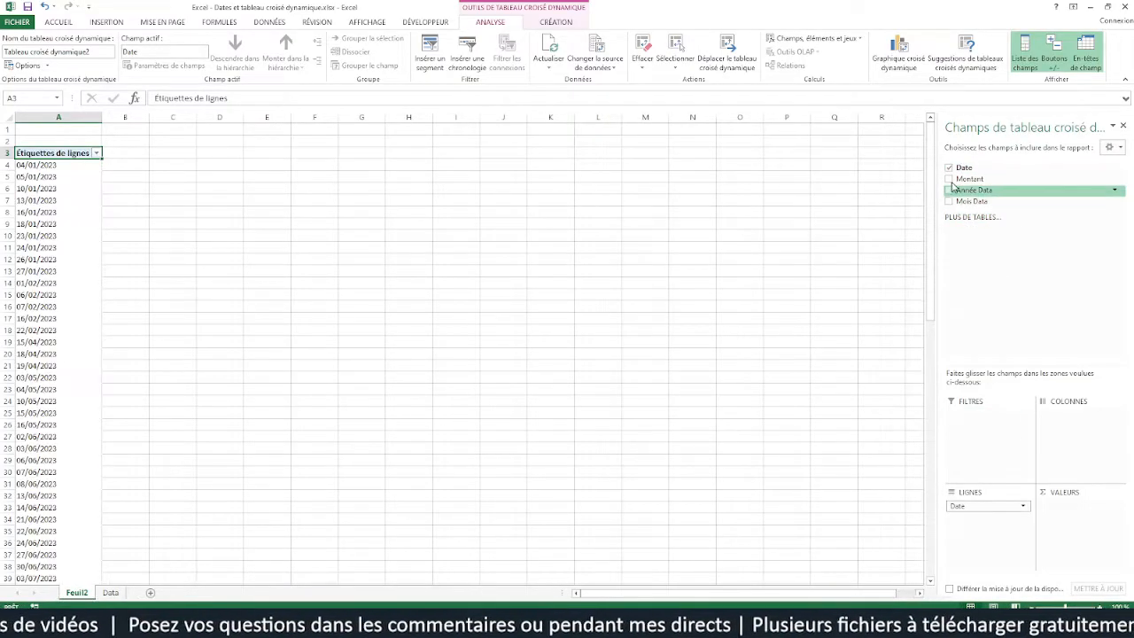
pyautogui.moveTo(960, 181); pyautogui.dragTo(1081, 521)
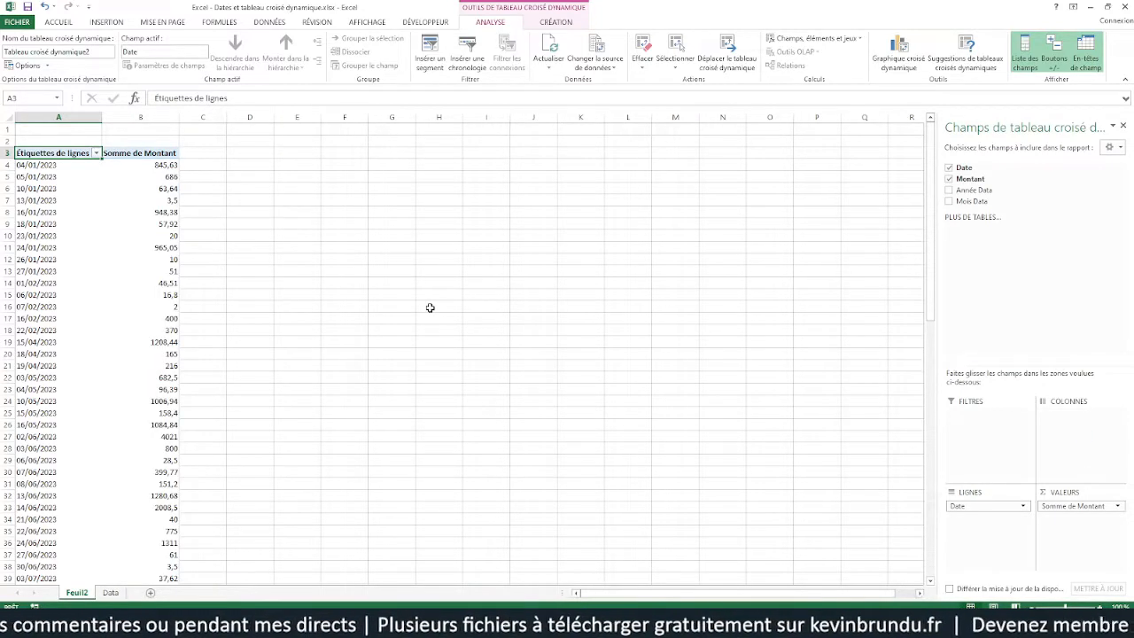
# Step: Group the pivot table's Date row labels by Mois and Années
pyautogui.click(62, 225)
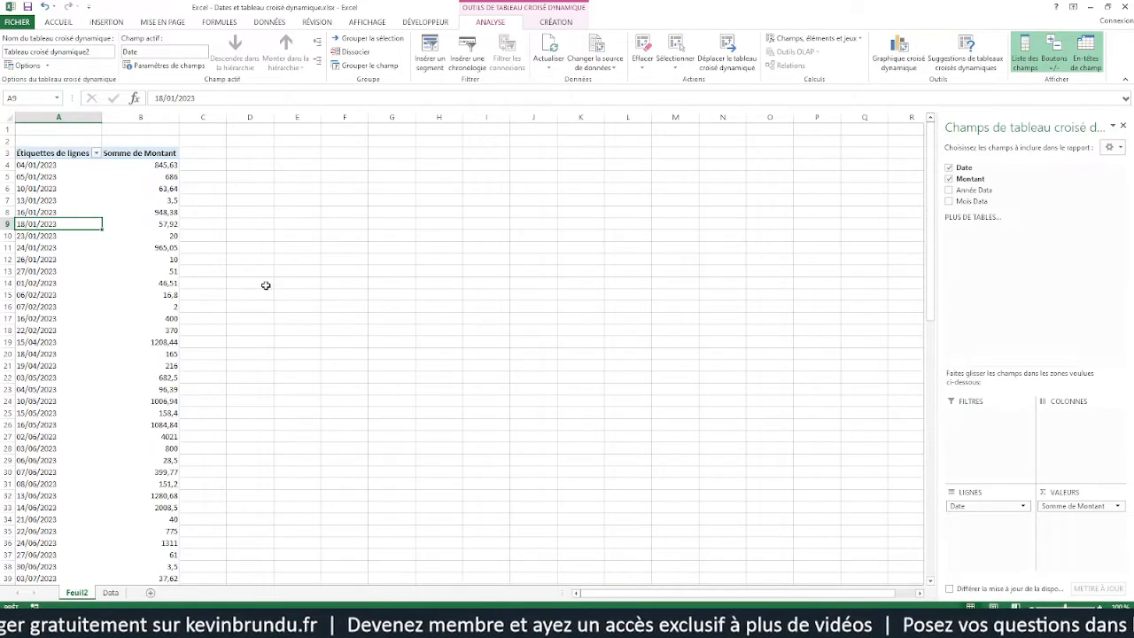
pyautogui.rightClick(56, 224)
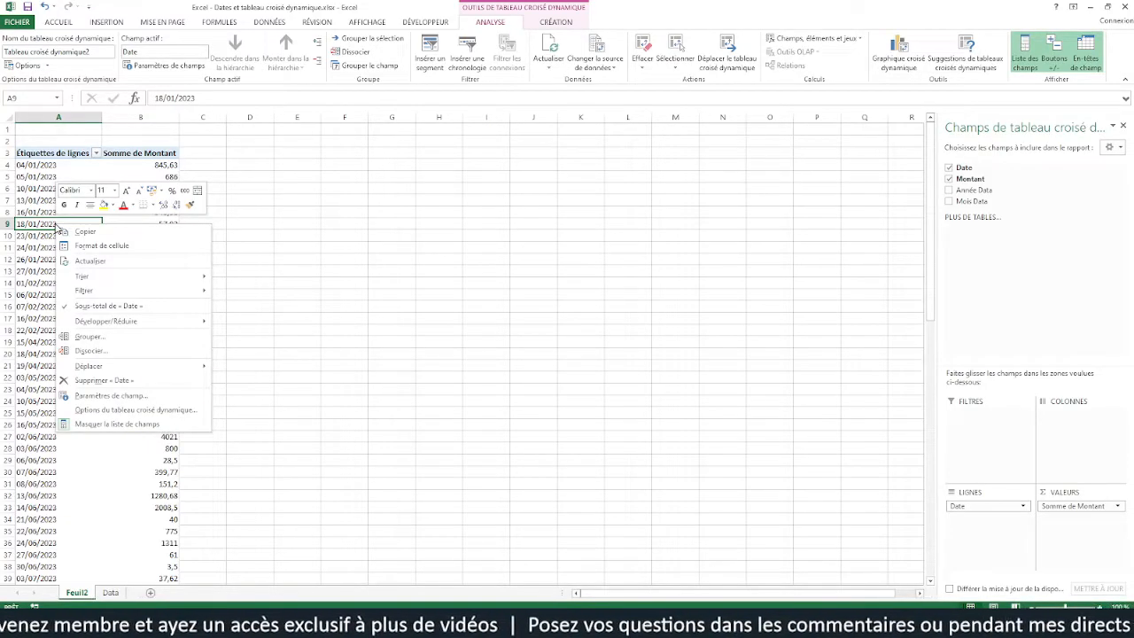
pyautogui.click(92, 337)
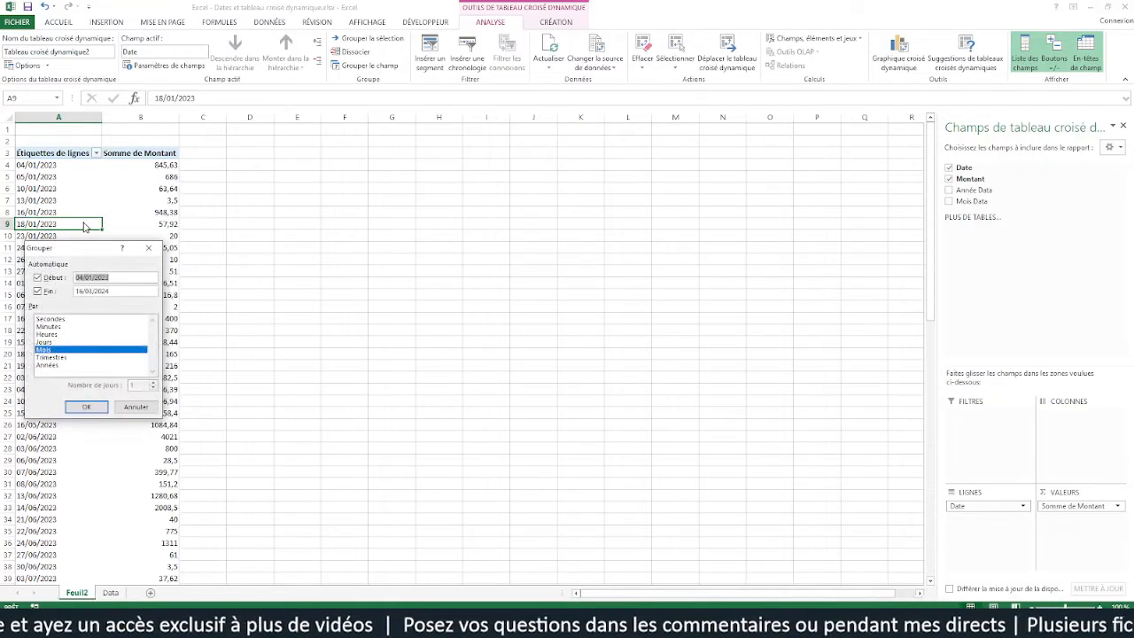
pyautogui.moveTo(80, 253); pyautogui.dragTo(400, 218)
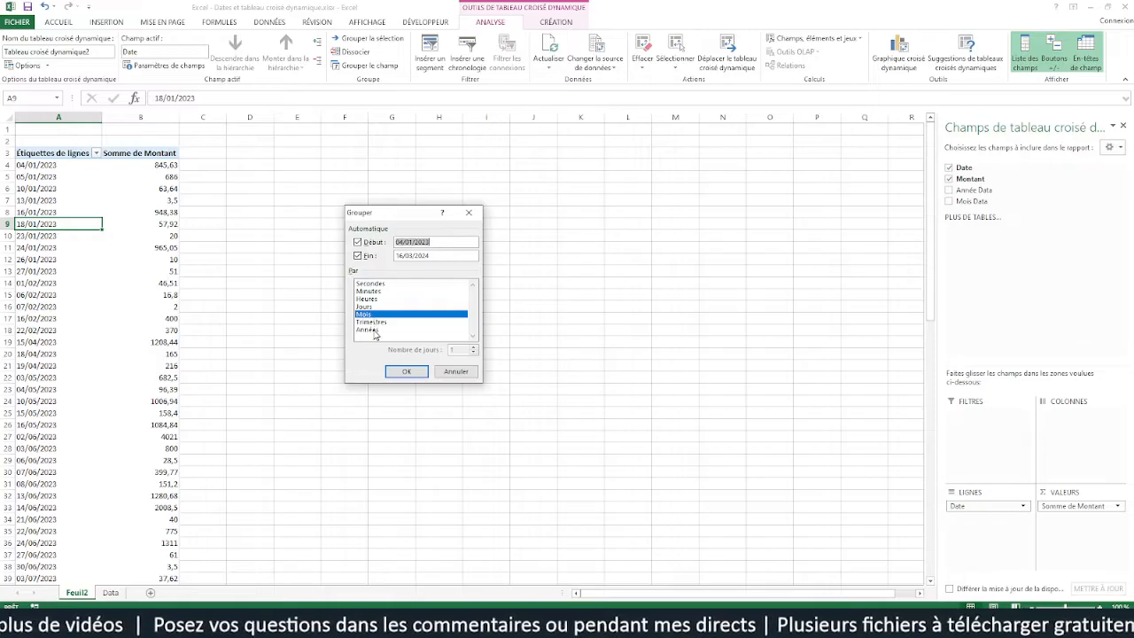
pyautogui.click(372, 330)
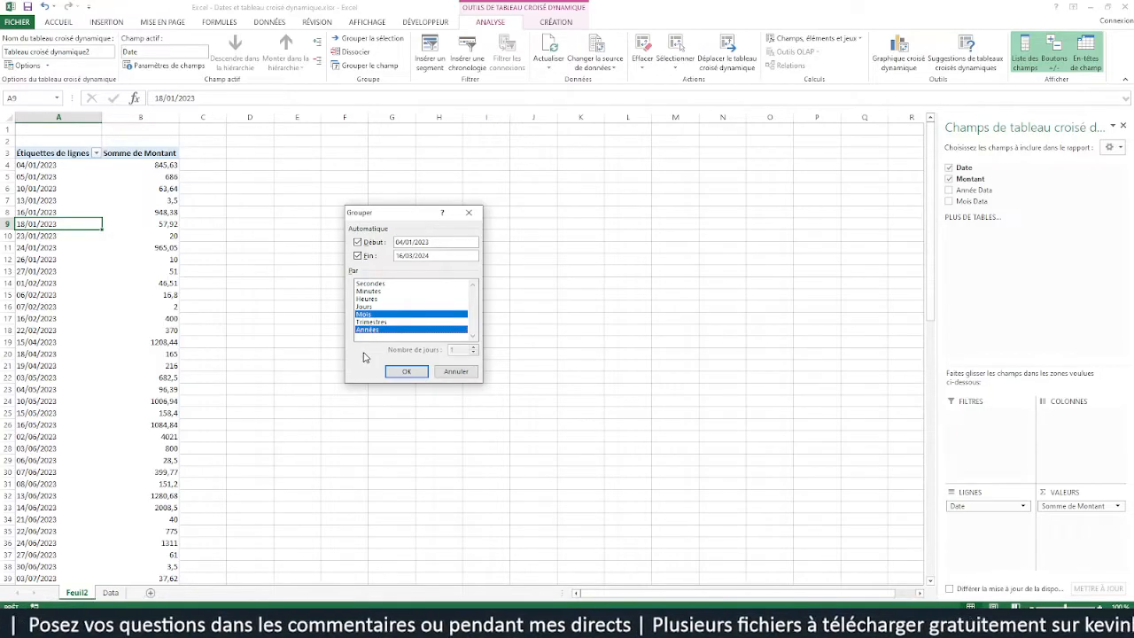
pyautogui.click(402, 370)
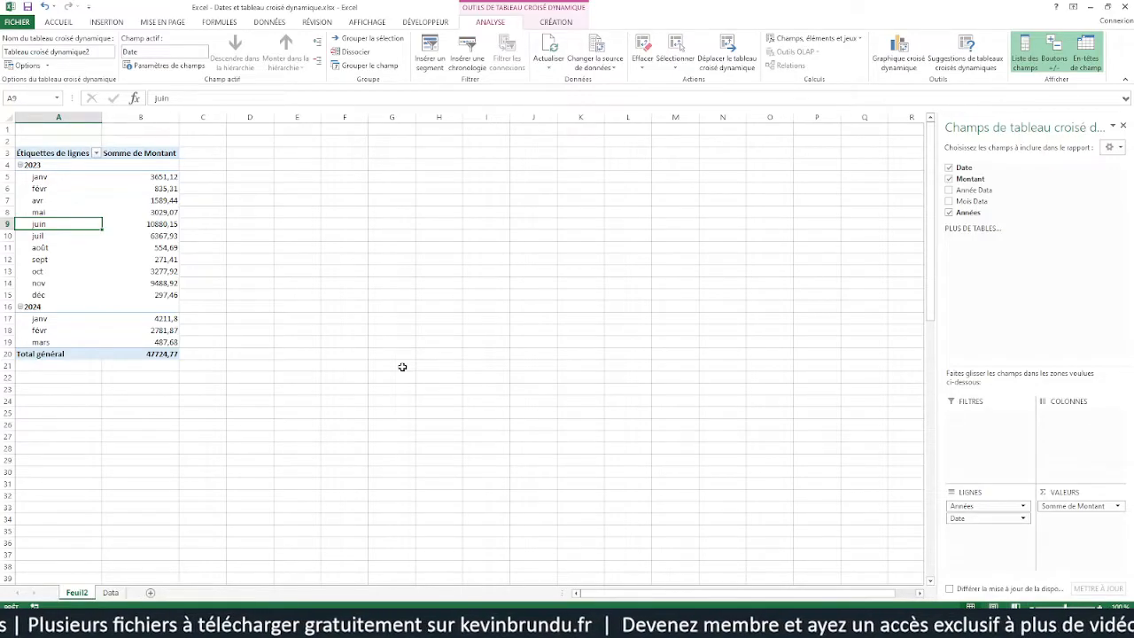
# Step: Move the Années field of the pivot table from the rows to the columns
pyautogui.click(161, 213)
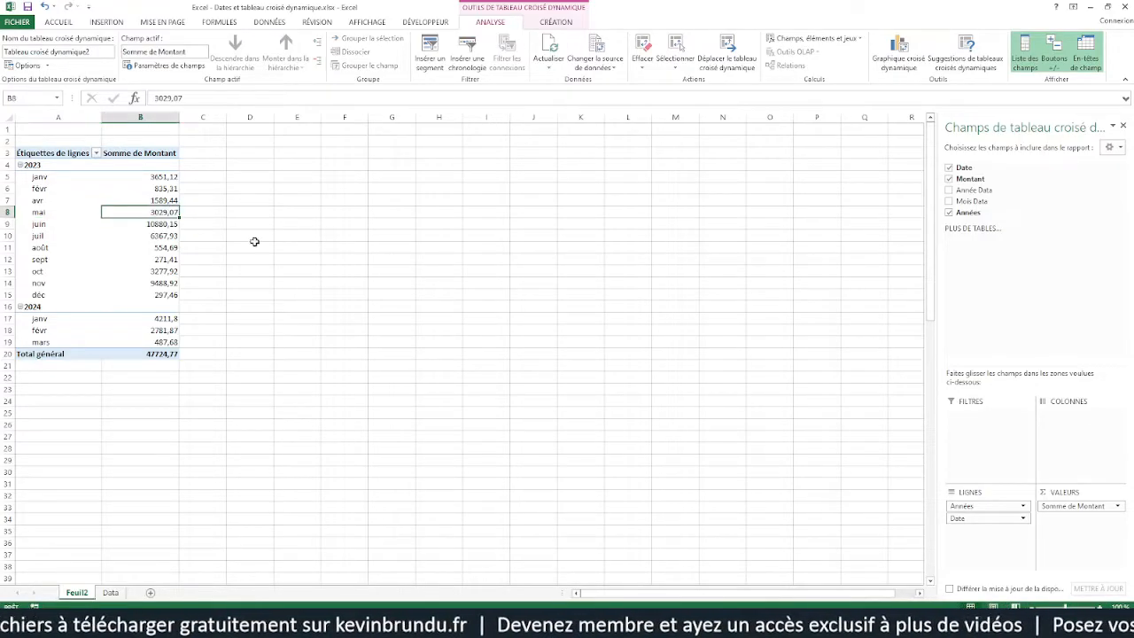
pyautogui.click(49, 213)
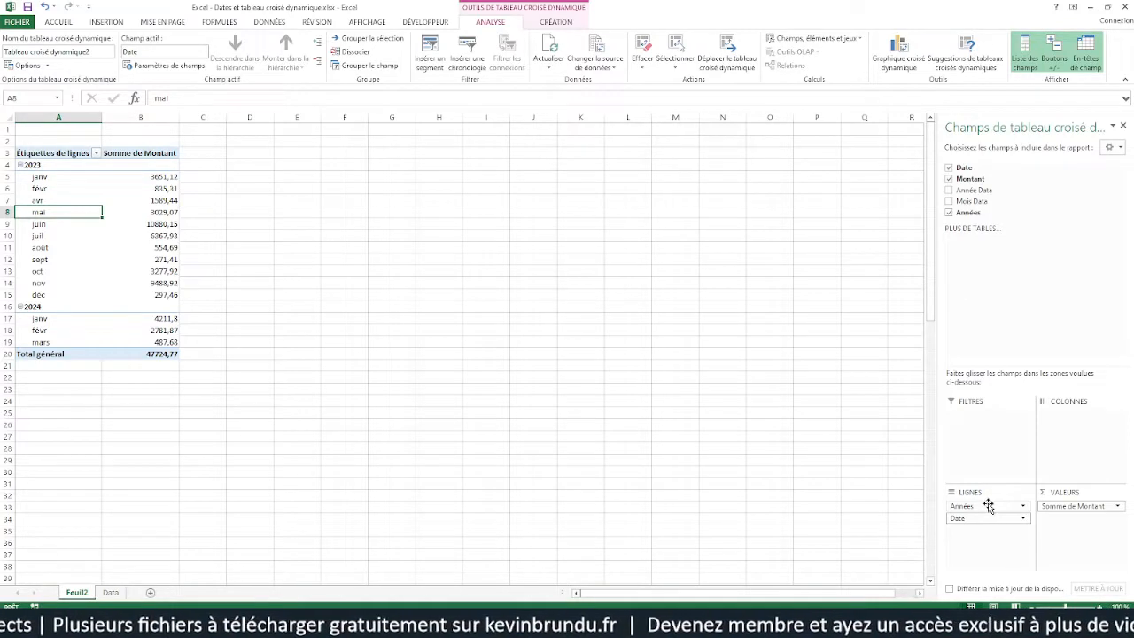
pyautogui.moveTo(981, 506); pyautogui.dragTo(1056, 443)
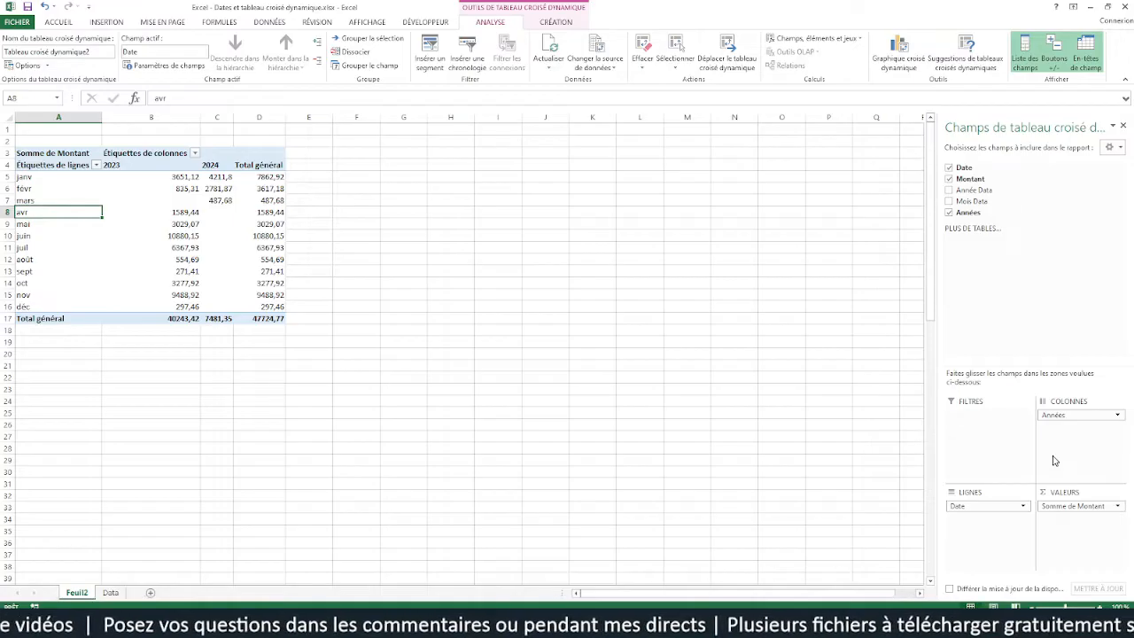
# Step: Add Trimestres to the date grouping of the pivot table, alongside Mois and Années
pyautogui.click(48, 226)
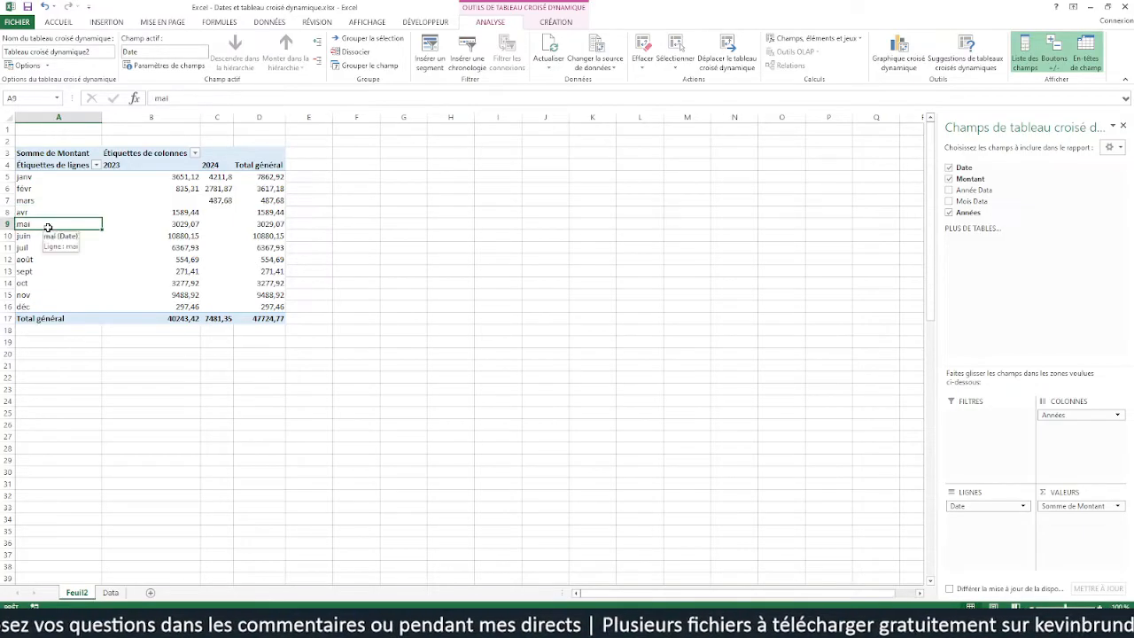
pyautogui.rightClick(48, 226)
pyautogui.click(82, 341)
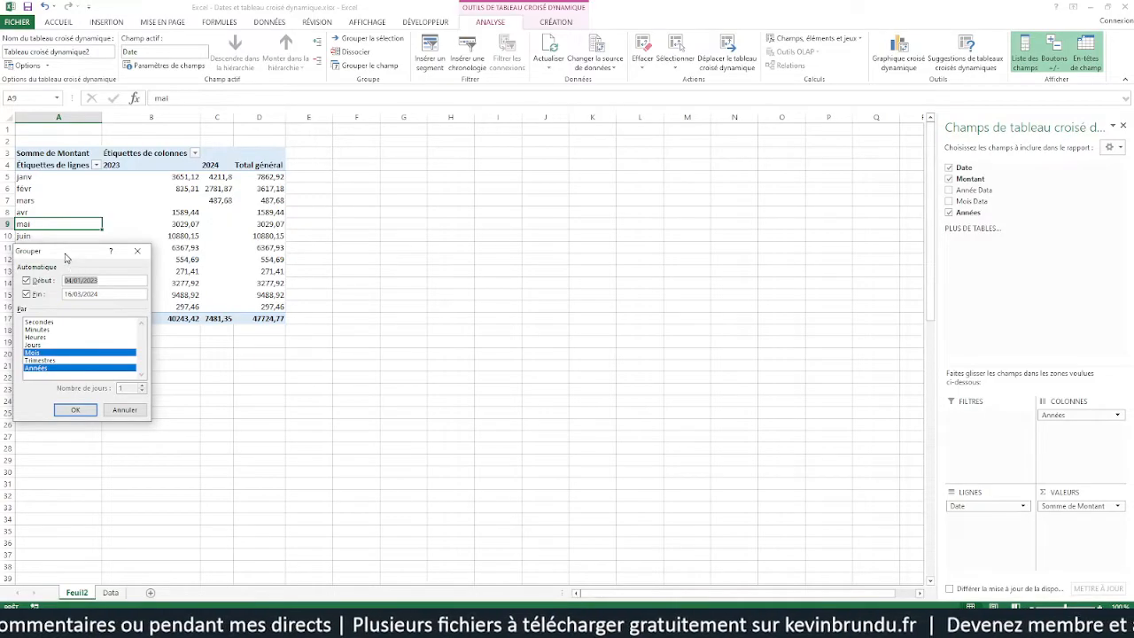
pyautogui.moveTo(65, 257); pyautogui.dragTo(363, 233)
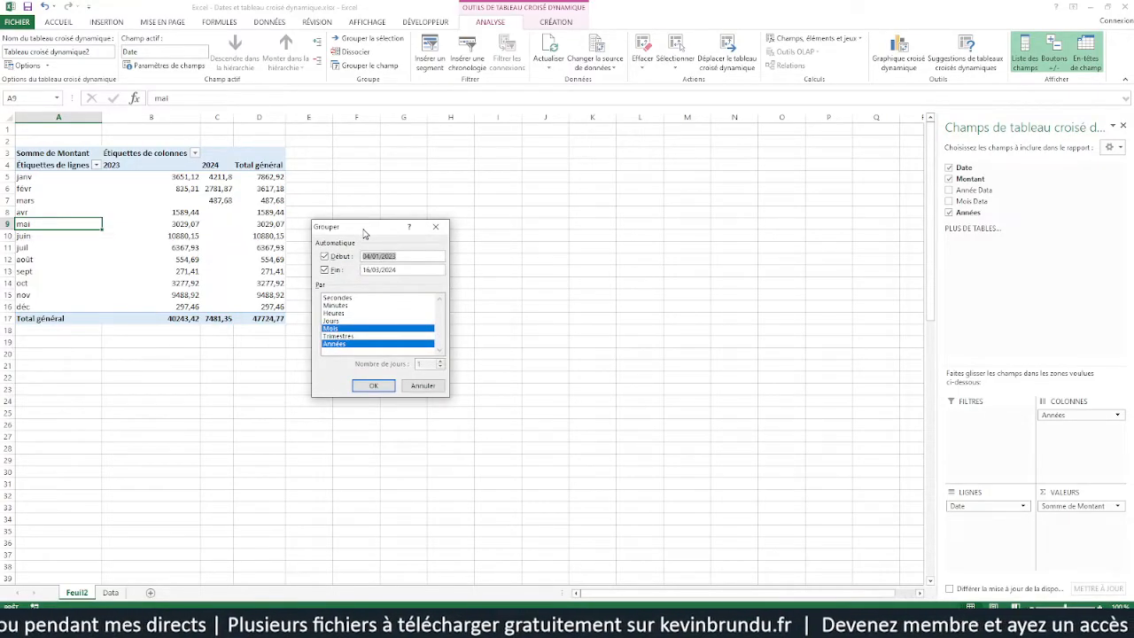
pyautogui.click(347, 336)
pyautogui.click(370, 386)
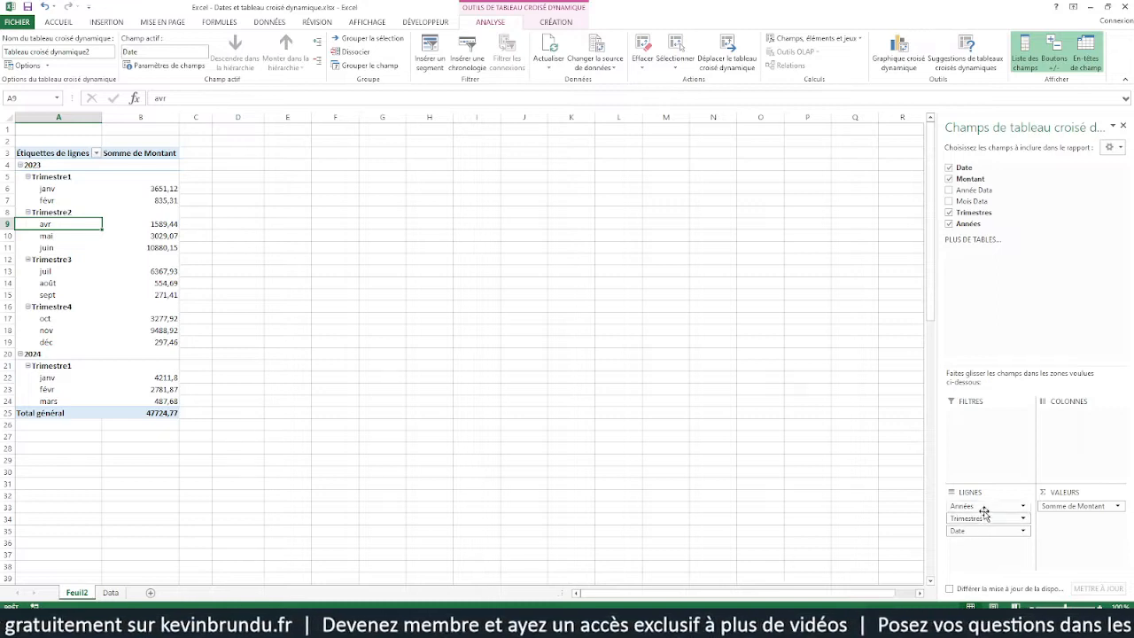
# Step: Try a layout with Années as a report filter and Trimestres in the columns, and return both fields to the rows above Date
pyautogui.moveTo(984, 512); pyautogui.dragTo(986, 420)
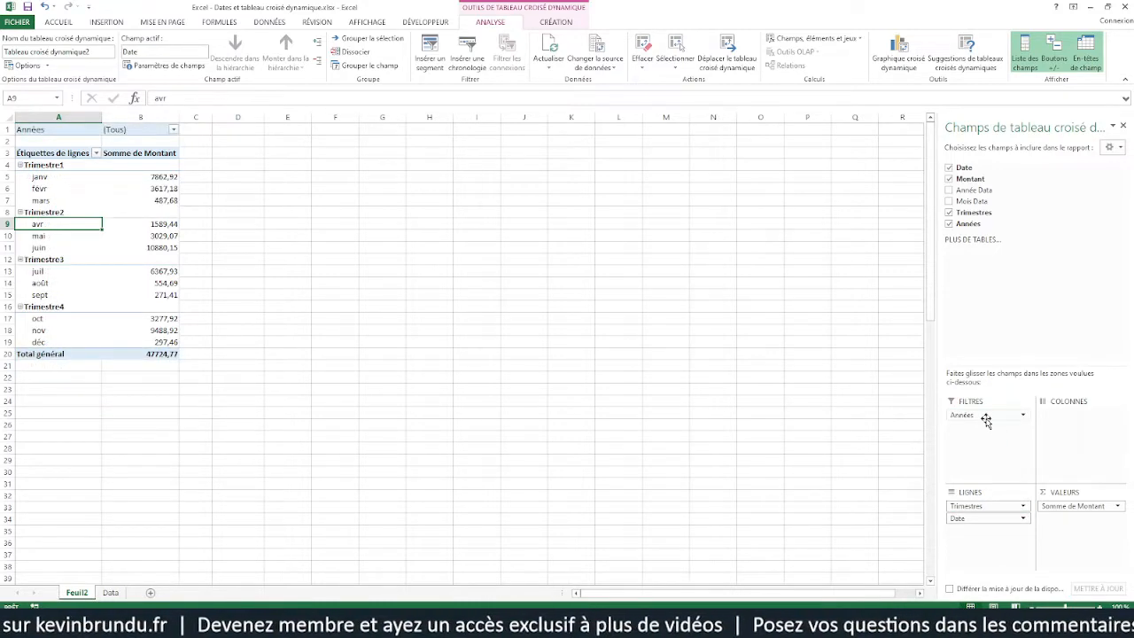
pyautogui.moveTo(979, 507); pyautogui.dragTo(1072, 454)
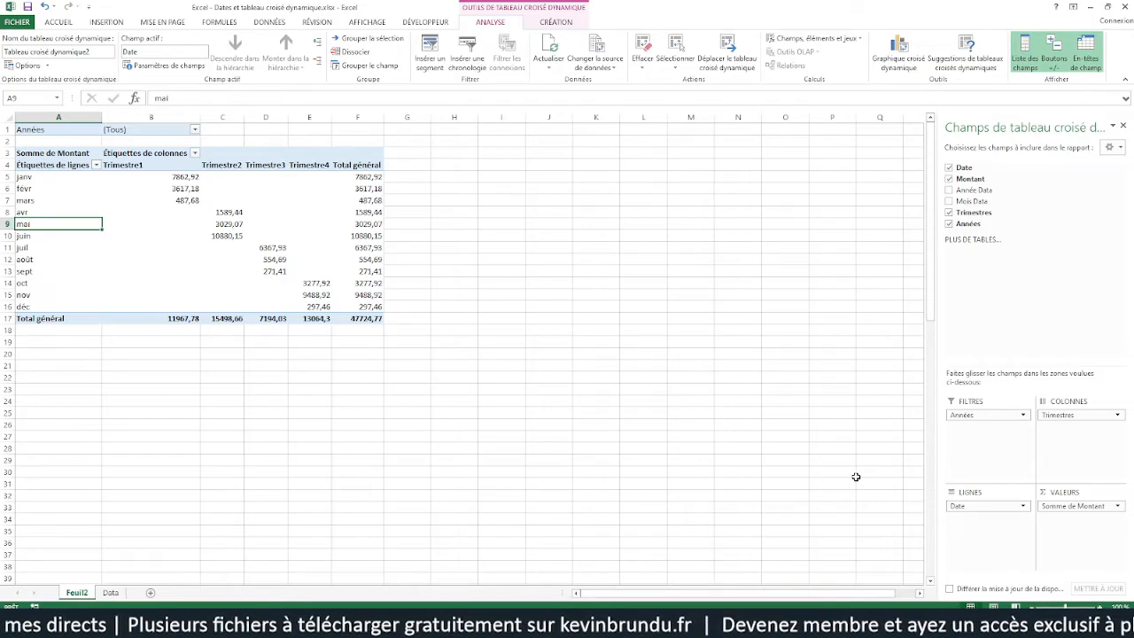
pyautogui.moveTo(1063, 414); pyautogui.dragTo(979, 503)
pyautogui.moveTo(973, 416); pyautogui.dragTo(975, 497)
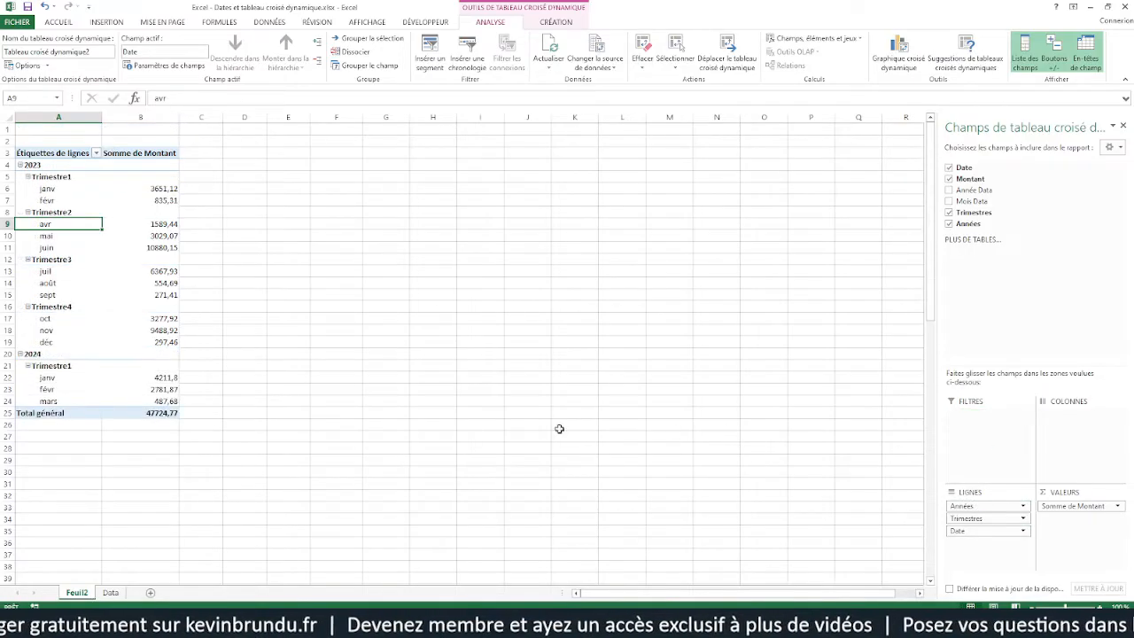
# Step: Ungroup the Date row labels of the pivot table into individual dates
pyautogui.click(58, 236)
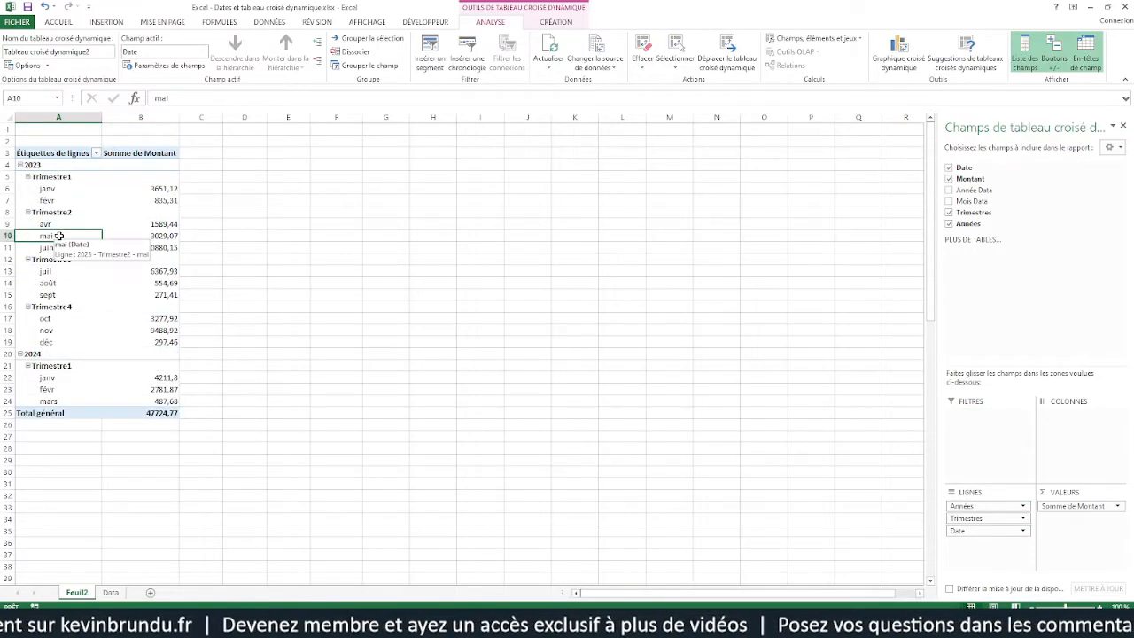
pyautogui.rightClick(59, 235)
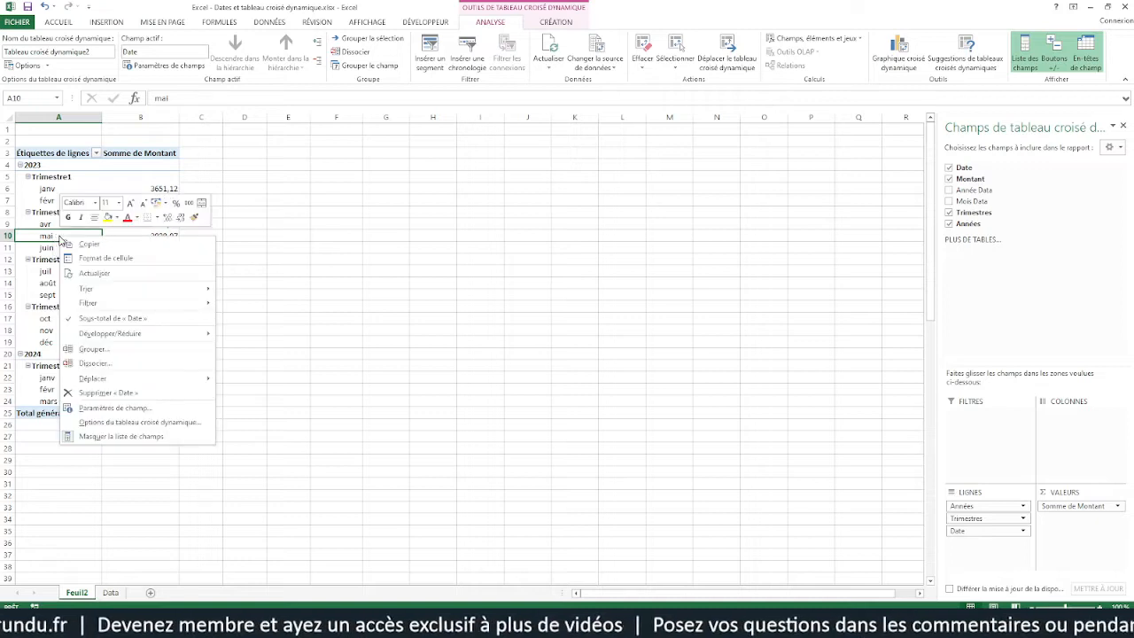
pyautogui.click(93, 363)
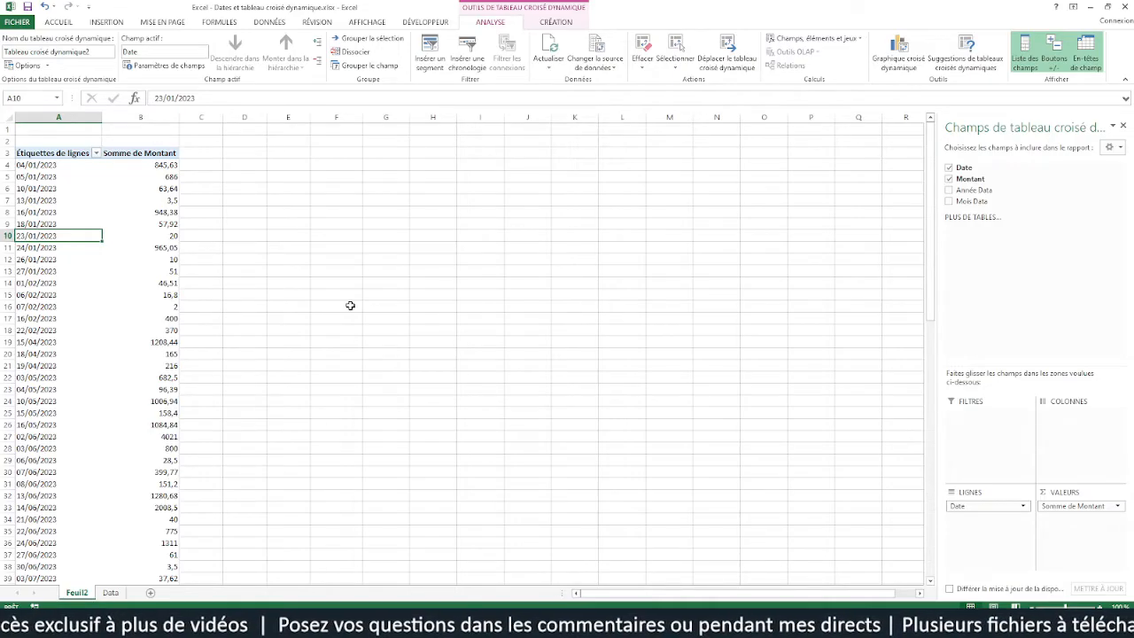
# Step: Group the individual dates in the pivot table's row labels by Mois and Années
pyautogui.click(49, 258)
pyautogui.rightClick(49, 259)
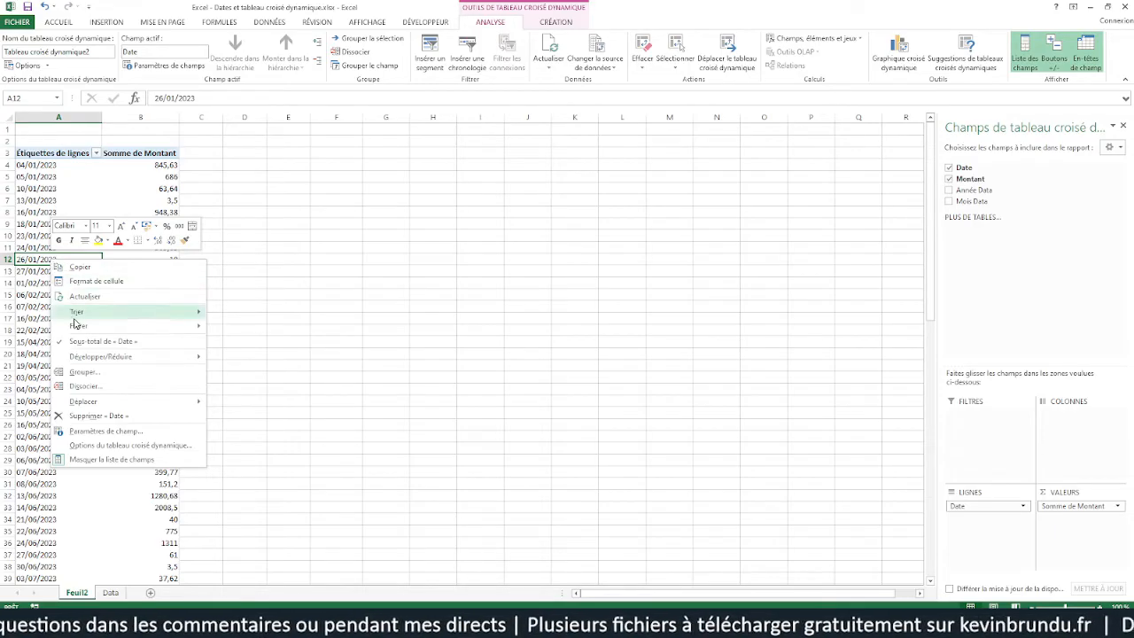
pyautogui.click(98, 372)
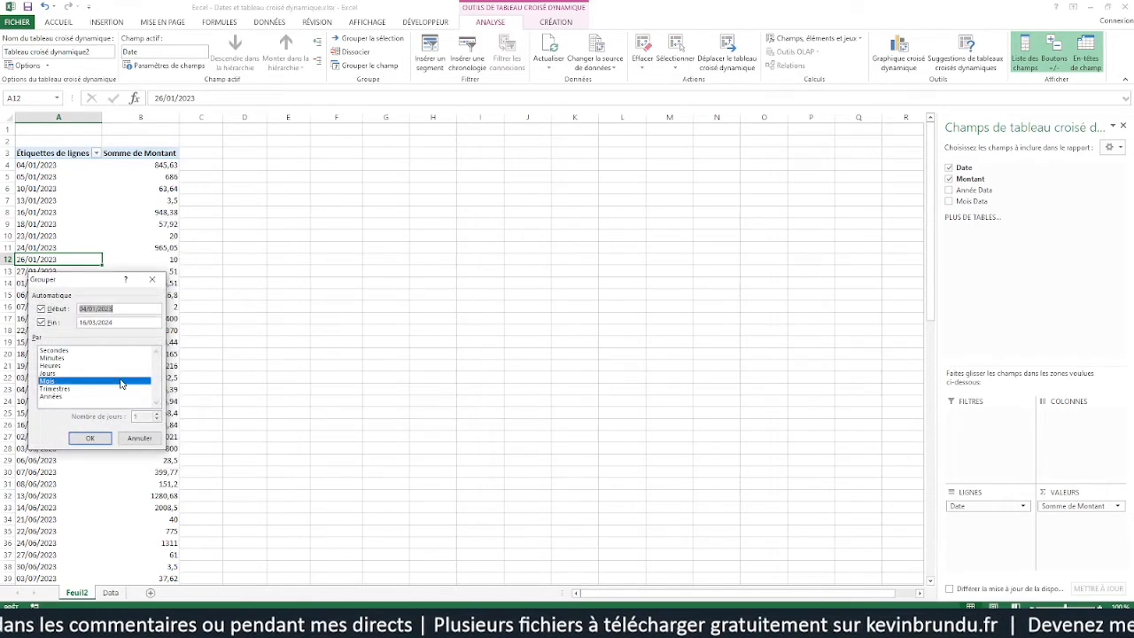
pyautogui.click(55, 396)
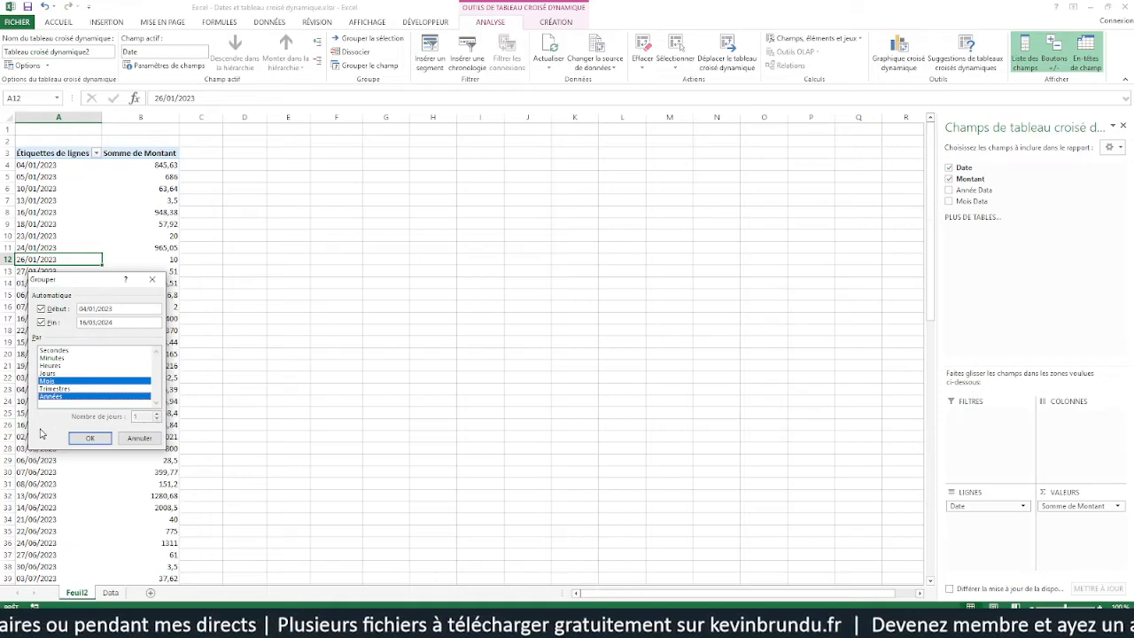
pyautogui.click(90, 437)
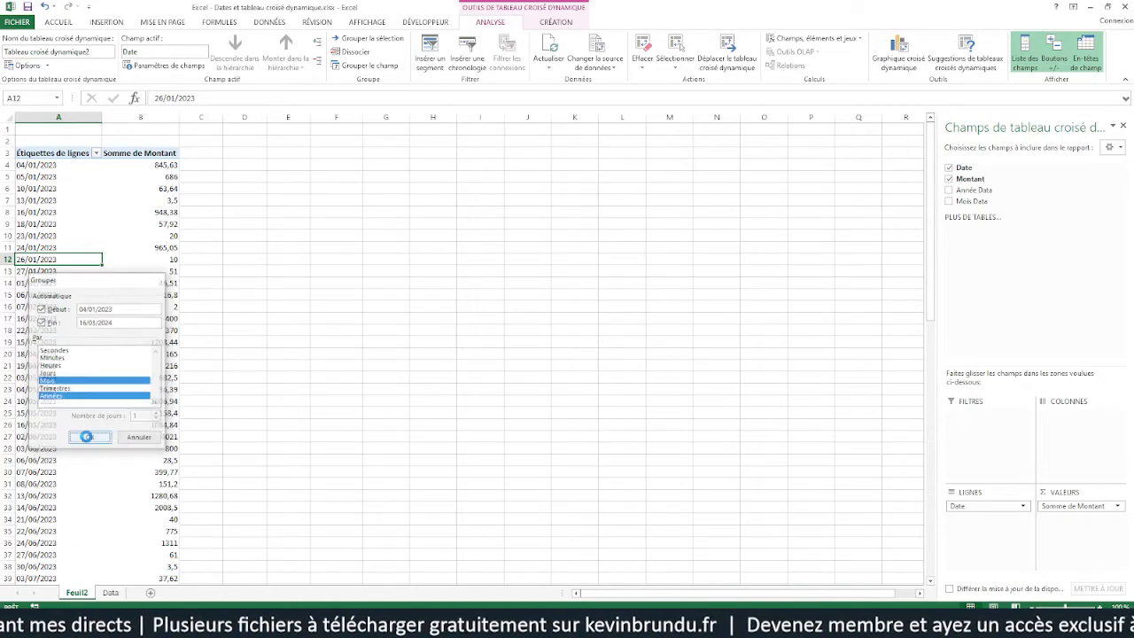